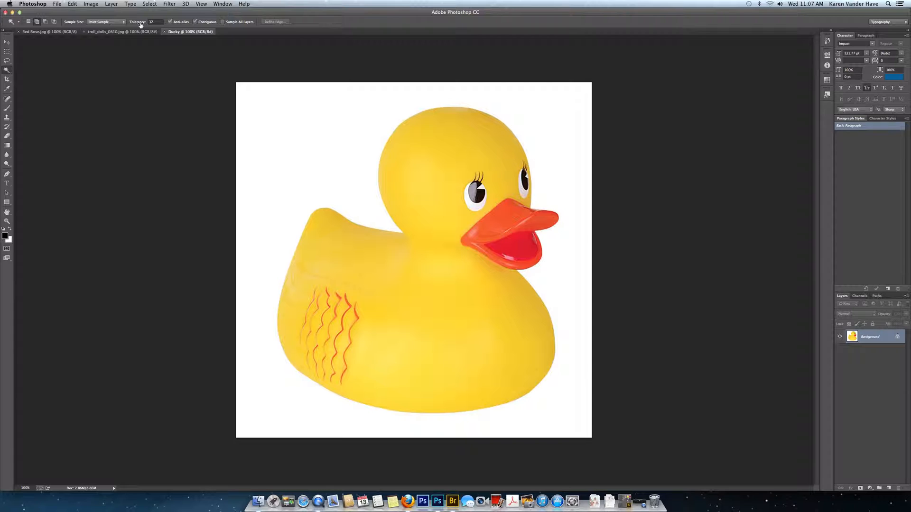
# Try selecting the duck's yellow body with the Magic Wand at a tolerance of 49, adding unselected patches, and clear the selection.
pyautogui.moveTo(139, 24); pyautogui.dragTo(145, 26)
pyautogui.click(431, 148)
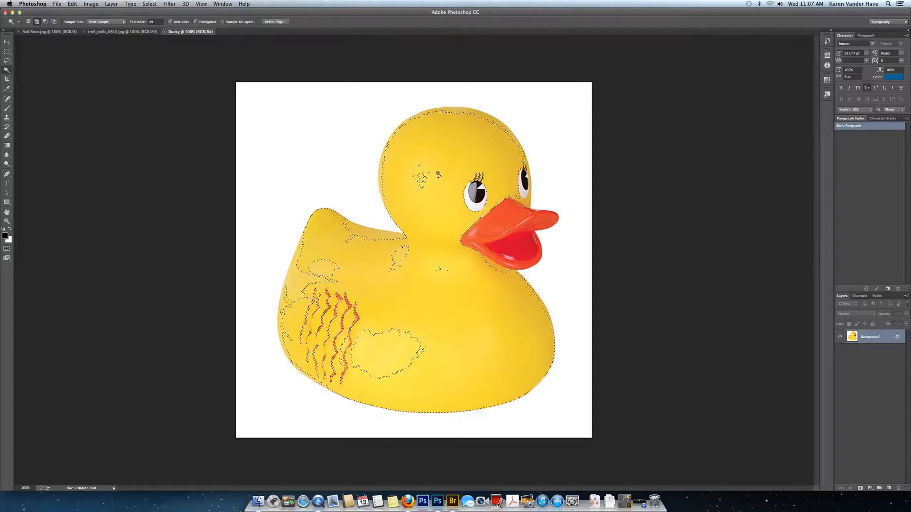
pyautogui.click(426, 181)
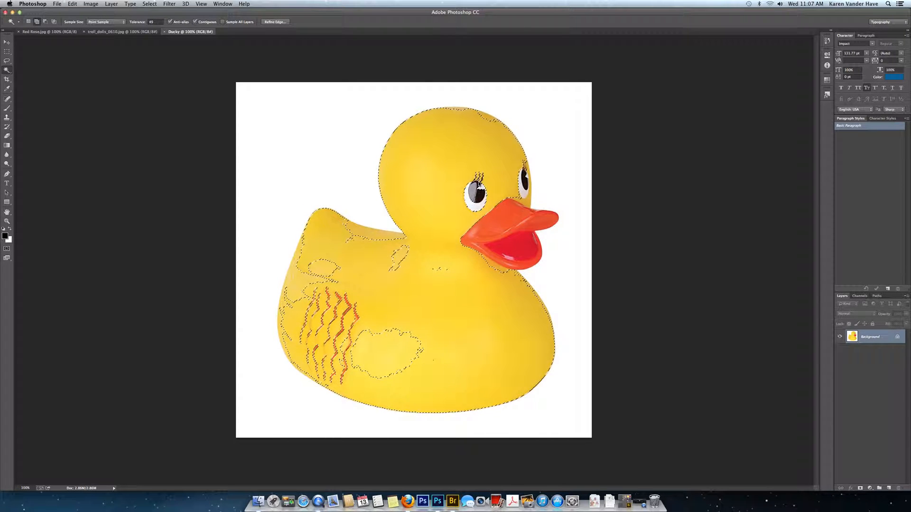
pyautogui.keyDown('shift'); pyautogui.click(482, 176); pyautogui.keyUp('shift')
pyautogui.click(482, 170)
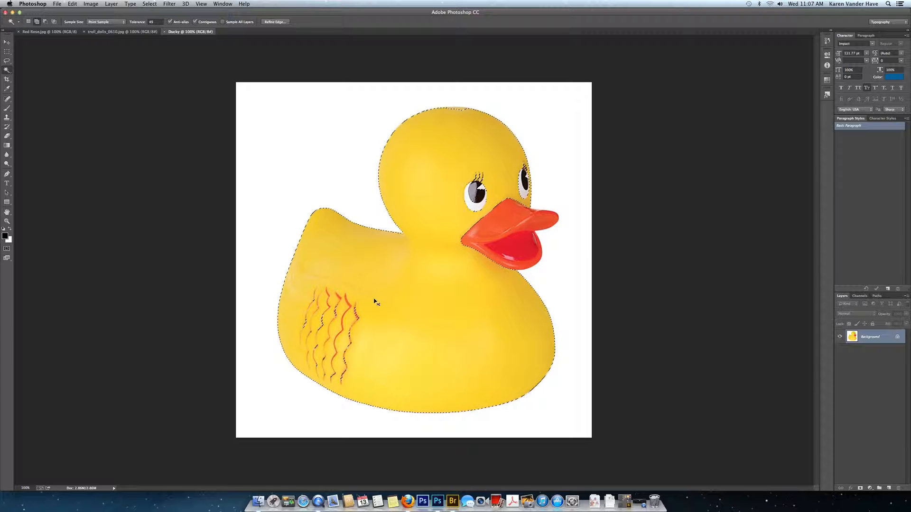
pyautogui.press('super+d')
# Set the Magic Wand tolerance to 150 and select the whole duck, including its beak and eye.
pyautogui.click(146, 23)
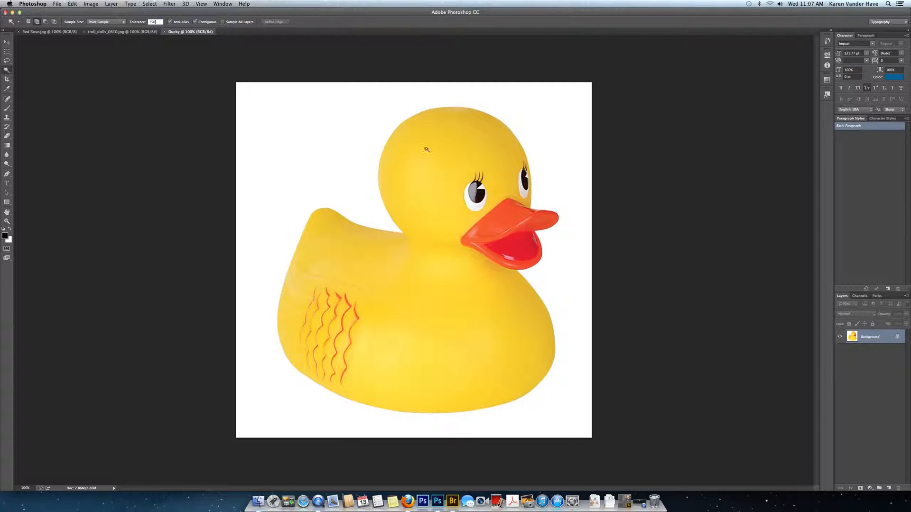
pyautogui.click(464, 165)
pyautogui.keyDown('shift'); pyautogui.click(514, 243); pyautogui.keyUp('shift')
pyautogui.click(524, 196)
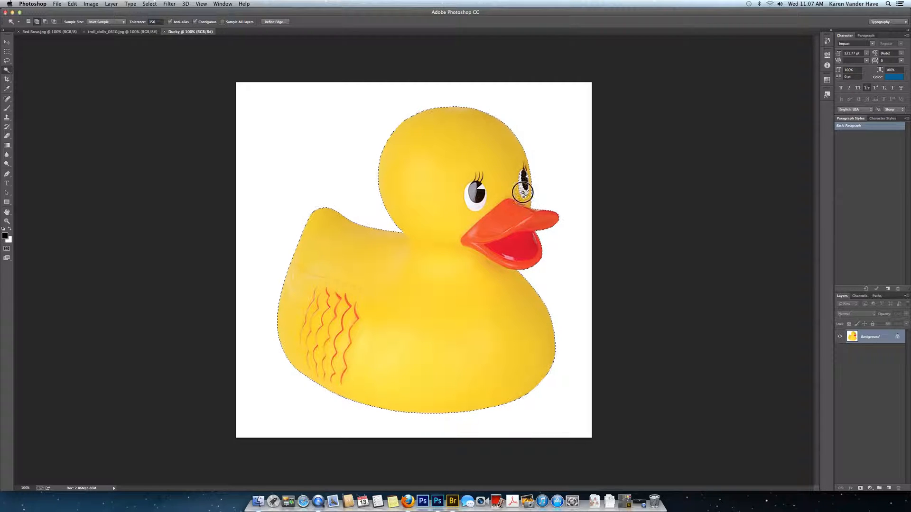
pyautogui.click(526, 181)
# Open Refine Edge for the duck selection, preview it on black, and move the dialog off the duck.
pyautogui.click(273, 22)
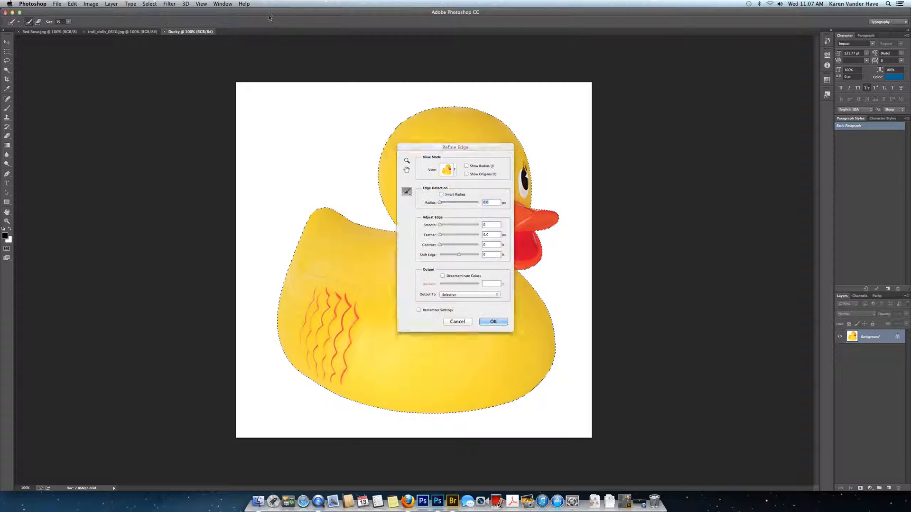
pyautogui.click(448, 170)
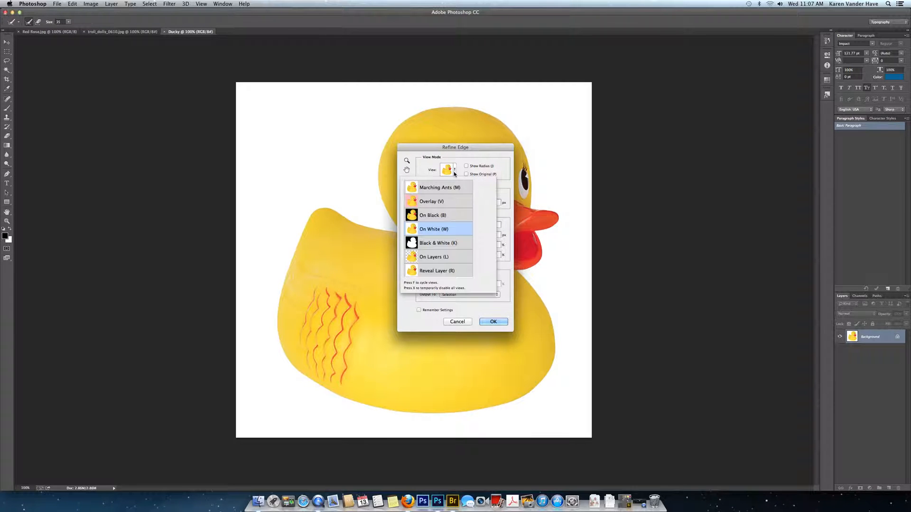
pyautogui.click(450, 216)
pyautogui.moveTo(435, 146); pyautogui.dragTo(621, 152)
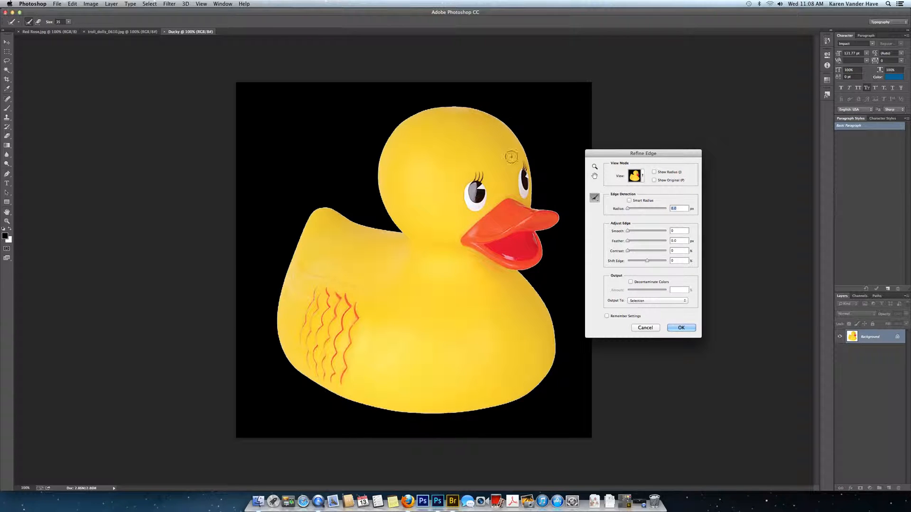
# Refine the duck's edge with Smart Radius at 3.7 px, Smooth 6 and Shift Edge -55%, compare with the original, and apply.
pyautogui.click(629, 200)
pyautogui.moveTo(629, 210); pyautogui.dragTo(630, 210)
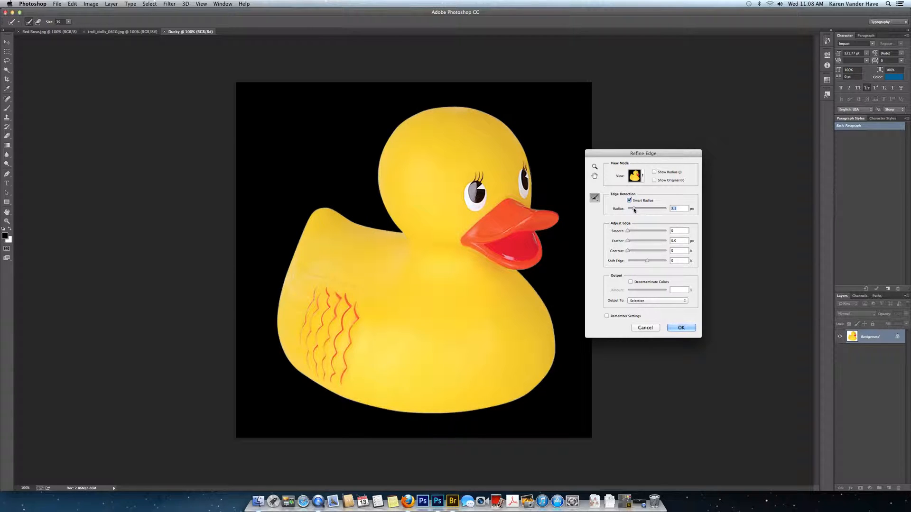
pyautogui.moveTo(633, 209); pyautogui.dragTo(635, 210)
pyautogui.moveTo(647, 261); pyautogui.dragTo(641, 260)
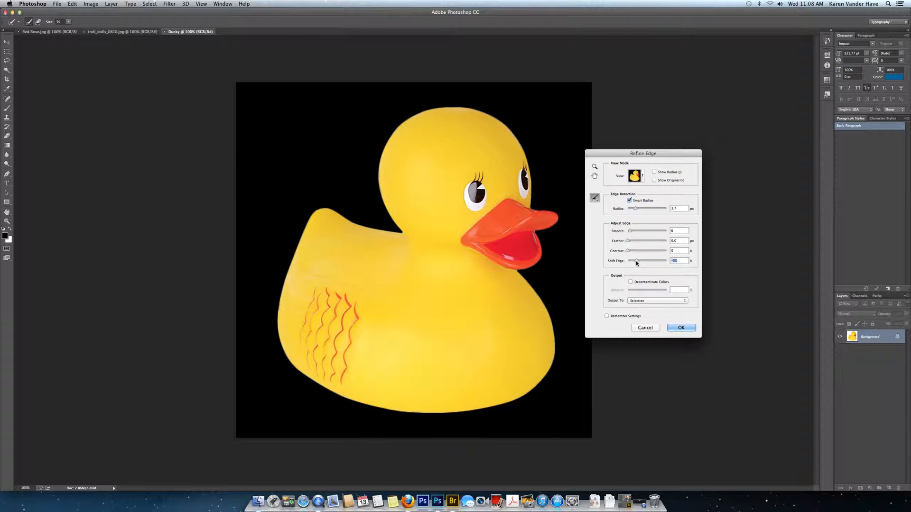
pyautogui.click(654, 181)
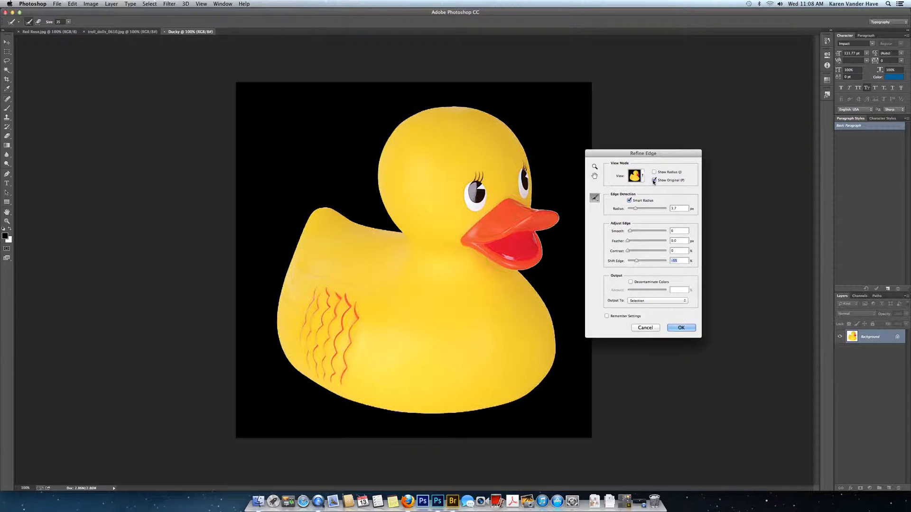
pyautogui.click(653, 180)
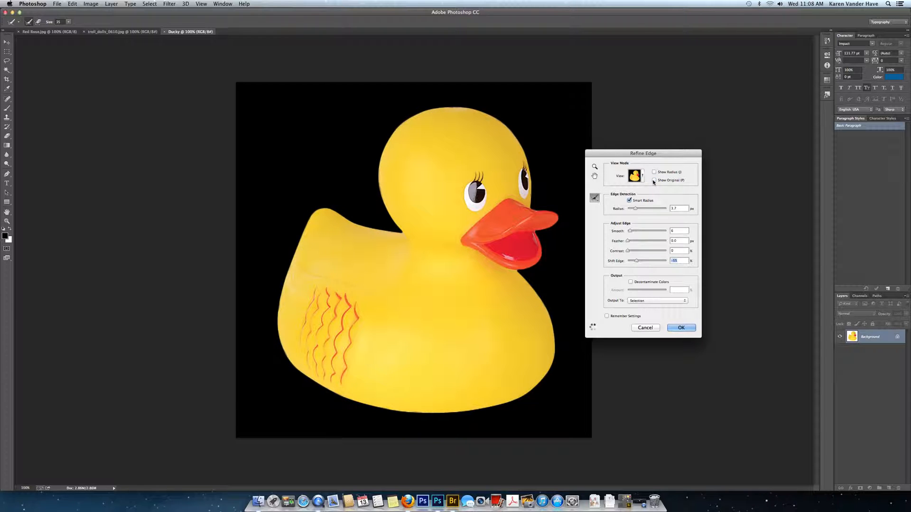
pyautogui.click(681, 327)
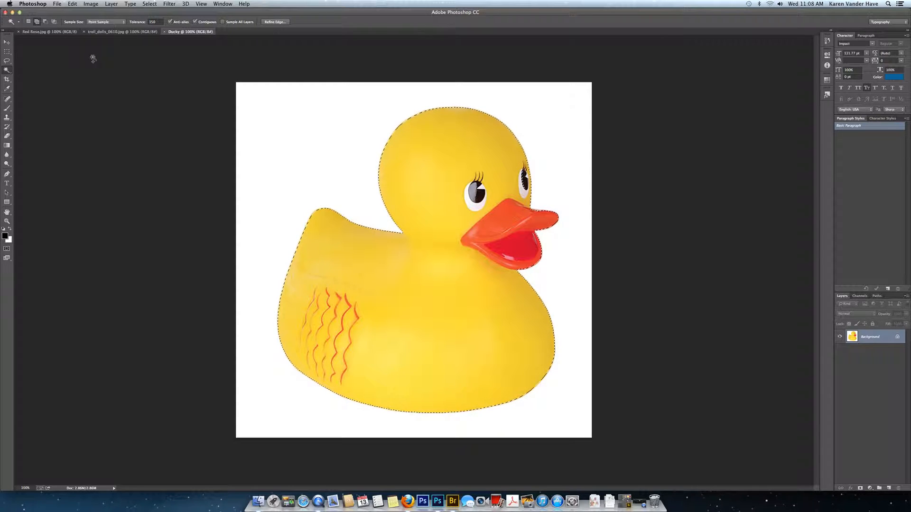
# Clear the duck selection and switch to the Quick Selection tool.
pyautogui.press('super+d')
pyautogui.click(7, 69)
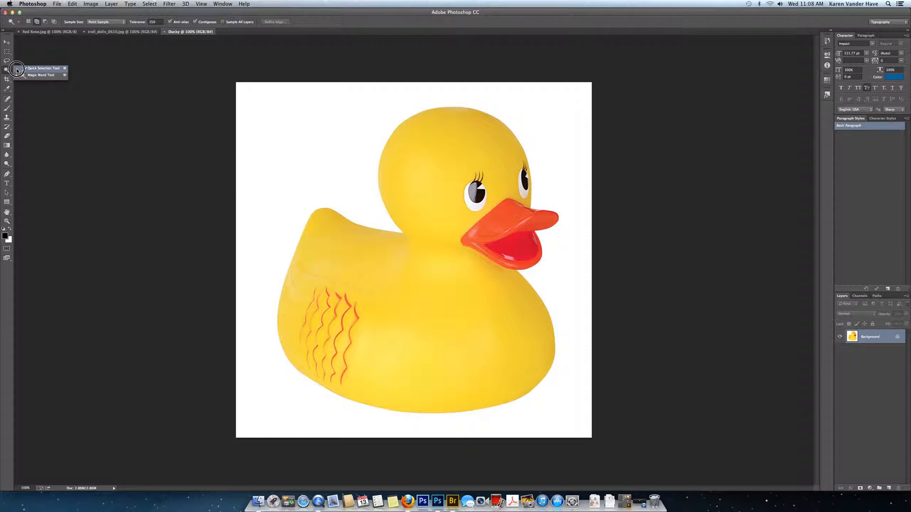
pyautogui.click(18, 68)
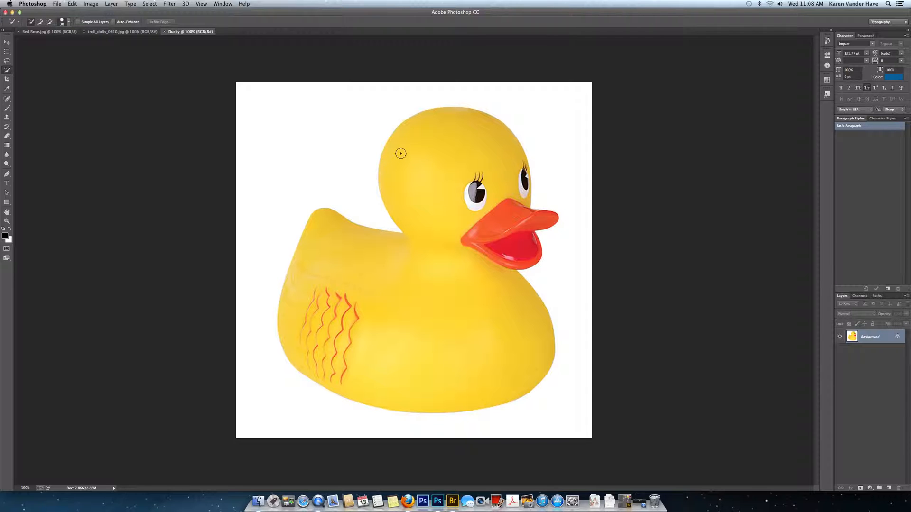
# Enlarge the Quick Selection brush and paint over the head, eyes, beak and body to select the whole duck.
pyautogui.press(']')
pyautogui.press(']')
pyautogui.press(']')
pyautogui.press(']')
pyautogui.moveTo(439, 143)
pyautogui.mouseDown()
pyautogui.moveTo(451, 155)
pyautogui.moveTo(443, 142)
pyautogui.mouseUp()
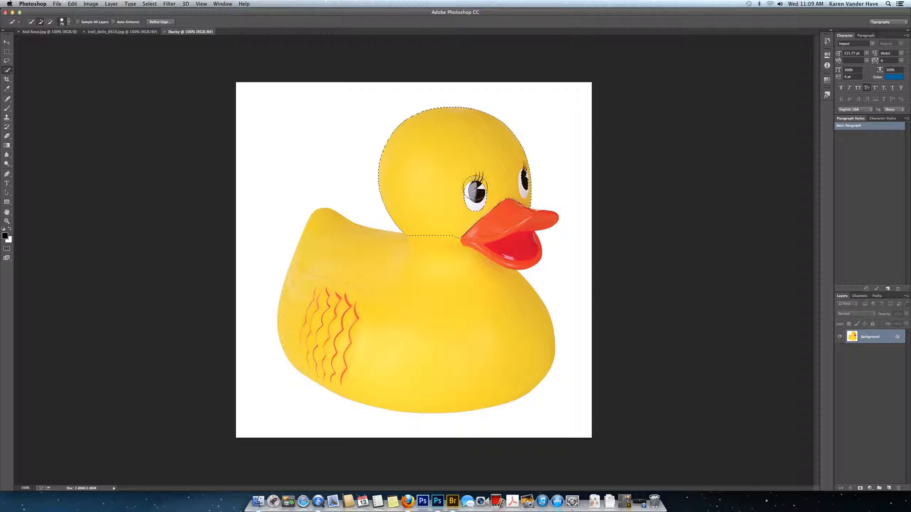
pyautogui.moveTo(477, 190); pyautogui.dragTo(483, 209)
pyautogui.moveTo(519, 175); pyautogui.dragTo(507, 226)
pyautogui.moveTo(484, 259)
pyautogui.mouseDown()
pyautogui.moveTo(433, 277)
pyautogui.moveTo(435, 285)
pyautogui.mouseUp()
pyautogui.click(349, 263)
# Refine the duck's edge with Smart Radius at 4.2 px and Shift Edge -27%, compare with the original, and apply.
pyautogui.click(152, 22)
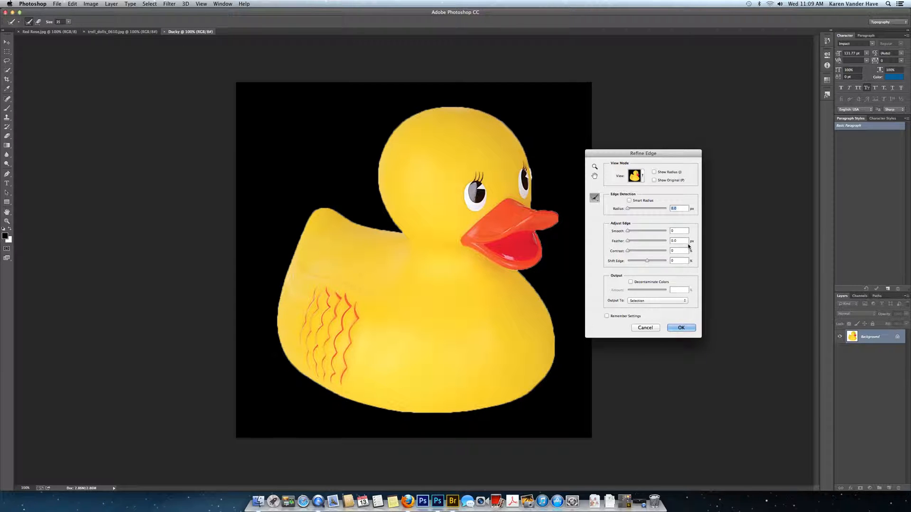
pyautogui.click(629, 201)
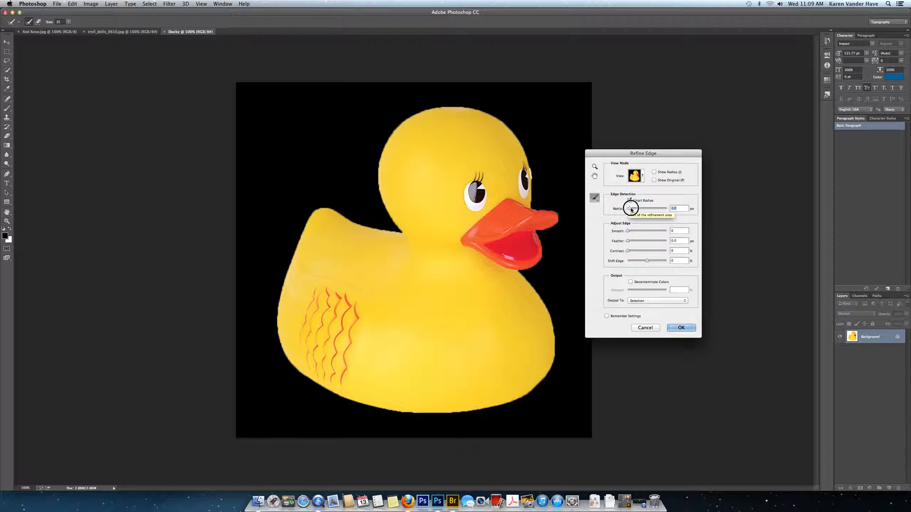
pyautogui.moveTo(630, 208); pyautogui.dragTo(636, 208)
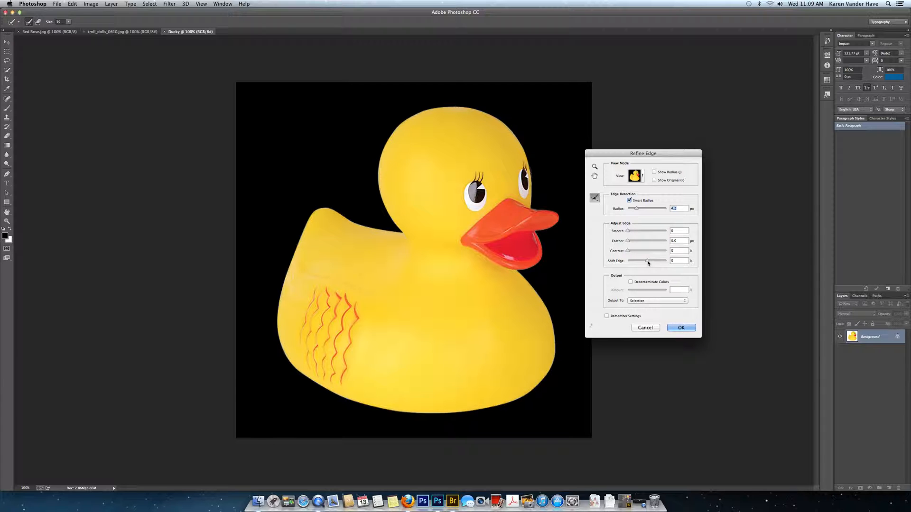
pyautogui.moveTo(647, 263); pyautogui.dragTo(642, 263)
pyautogui.click(655, 181)
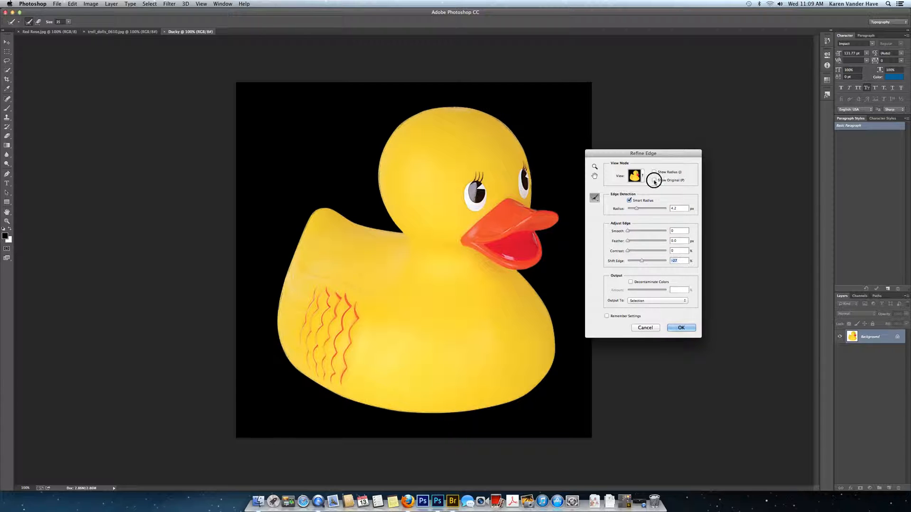
pyautogui.click(654, 180)
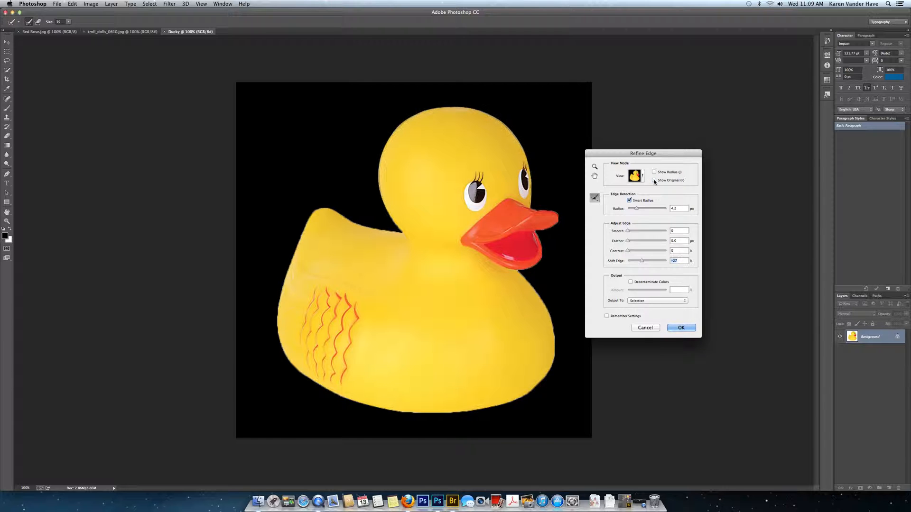
pyautogui.click(682, 328)
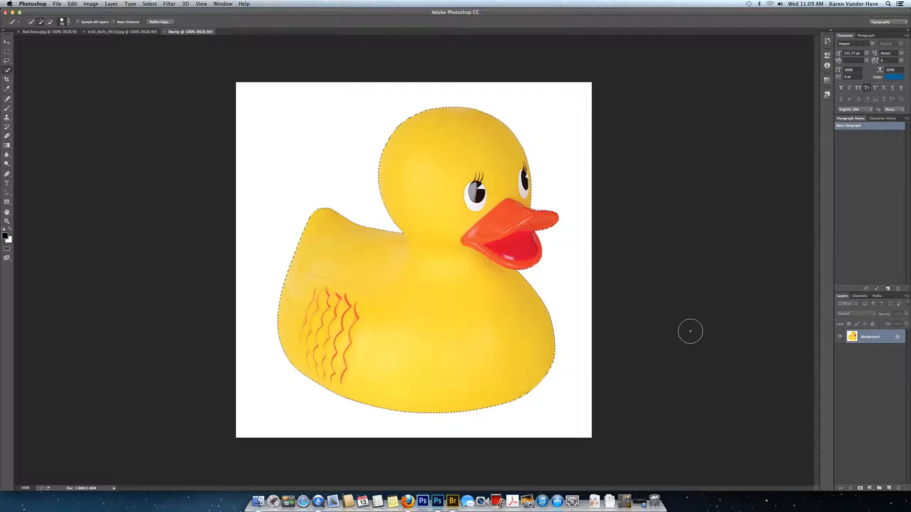
# Clear the duck selection and close the Ducky document.
pyautogui.press('super+d')
pyautogui.click(164, 32)
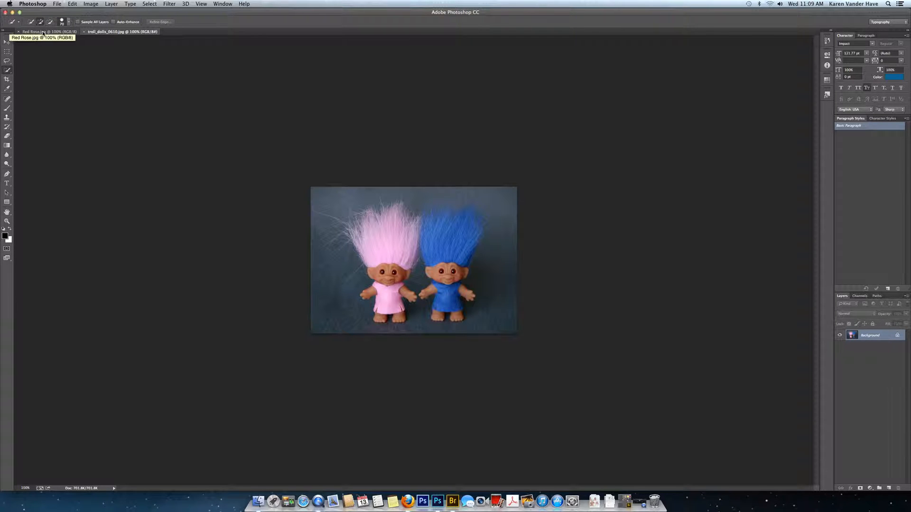
# Select the pink-haired troll doll's body, arms and hair using a smaller Quick Selection brush.
pyautogui.scroll(1, 411, 283)
pyautogui.scroll(5, 411, 283)
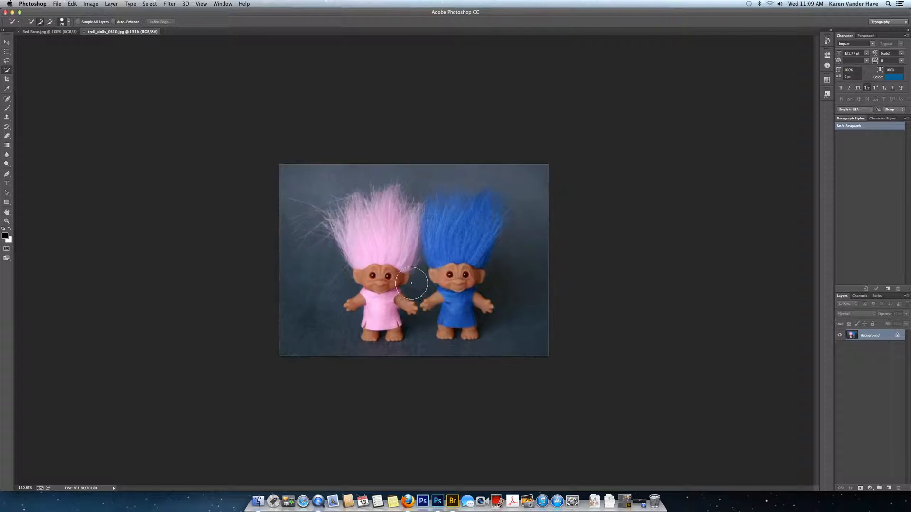
pyautogui.press('[')
pyautogui.press('[')
pyautogui.press('[')
pyautogui.press('[')
pyautogui.press('[')
pyautogui.press('[')
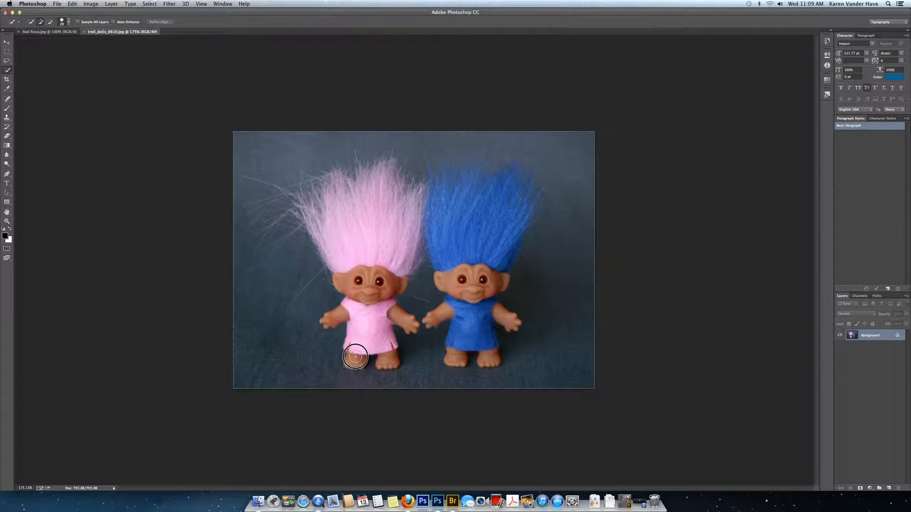
pyautogui.moveTo(355, 356)
pyautogui.mouseDown()
pyautogui.moveTo(360, 342)
pyautogui.moveTo(387, 359)
pyautogui.moveTo(363, 280)
pyautogui.mouseUp()
pyautogui.click(342, 313)
pyautogui.click(390, 308)
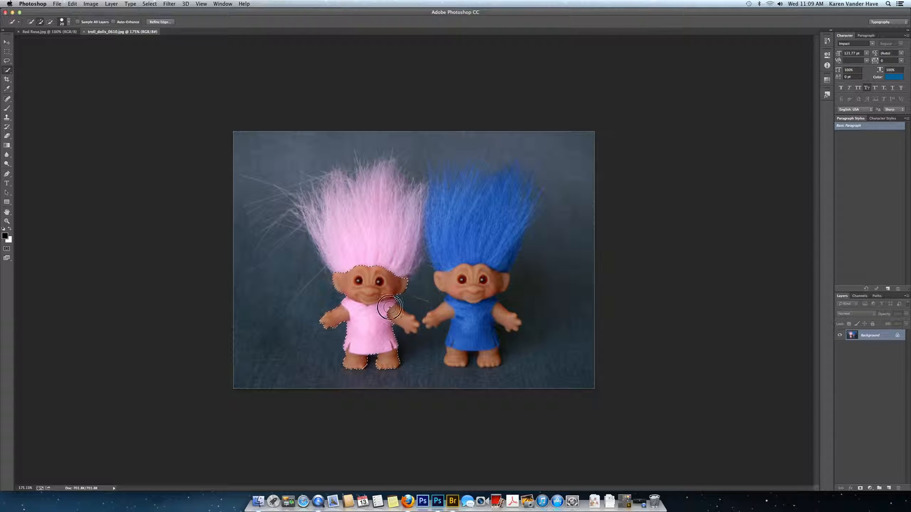
pyautogui.moveTo(389, 307); pyautogui.dragTo(409, 320)
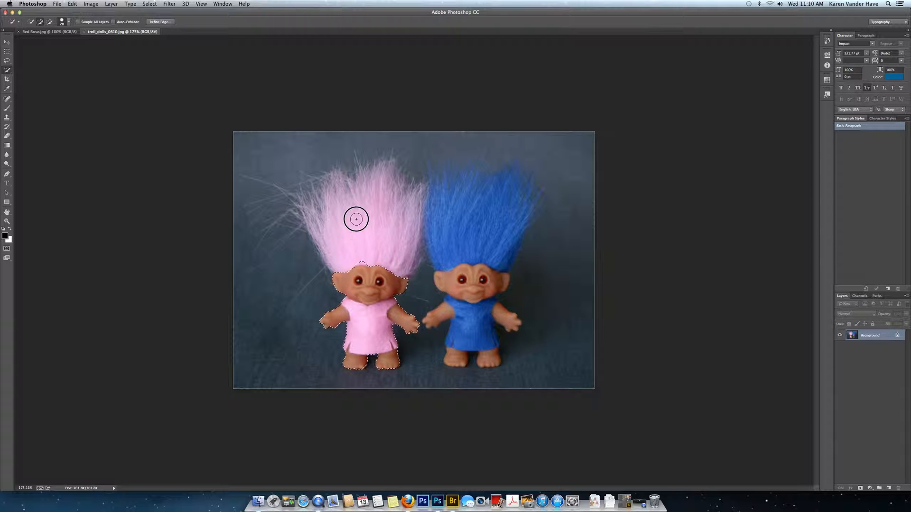
pyautogui.moveTo(356, 219)
pyautogui.mouseDown()
pyautogui.moveTo(356, 209)
pyautogui.moveTo(372, 205)
pyautogui.moveTo(396, 212)
pyautogui.mouseUp()
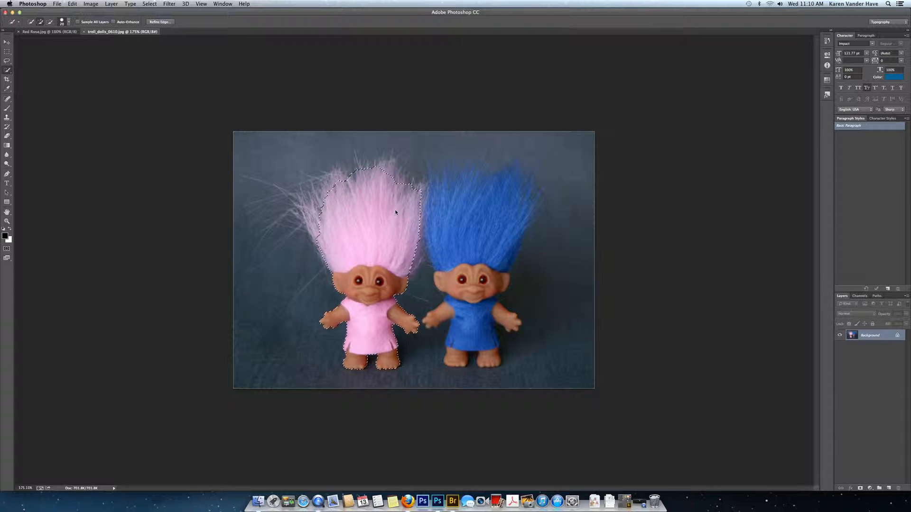
pyautogui.moveTo(333, 203); pyautogui.dragTo(315, 209)
# Open Refine Edge for the troll selection and enable Smart Radius with a radius of 1.5 px.
pyautogui.click(157, 21)
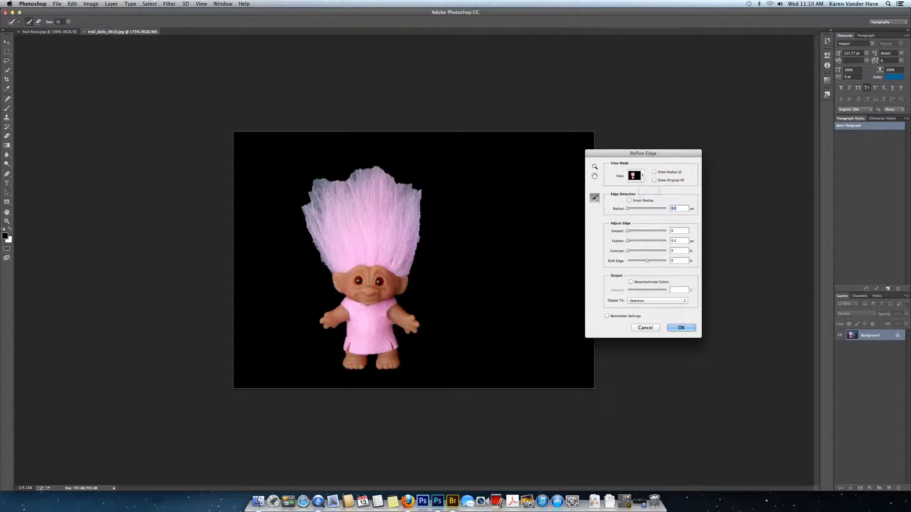
pyautogui.click(630, 201)
pyautogui.moveTo(628, 209); pyautogui.dragTo(631, 210)
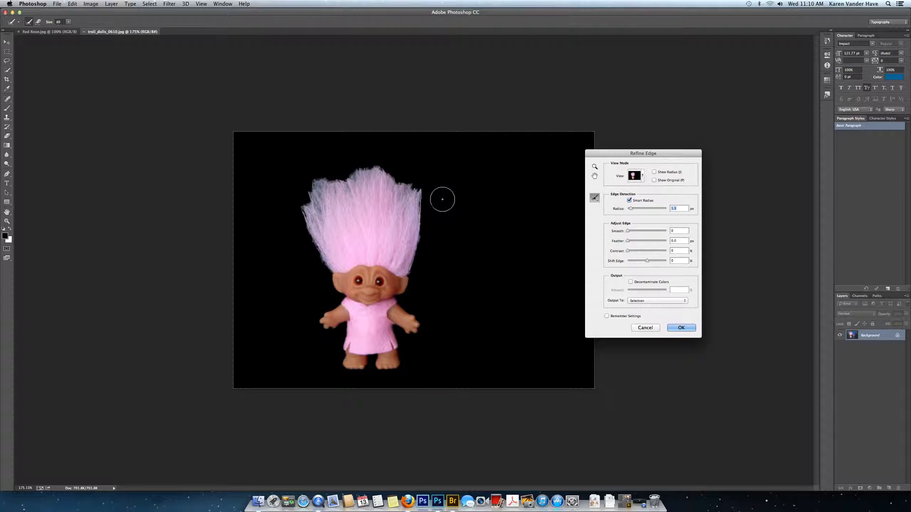
# Brush around the pink hair's outline with an enlarged Refine Radius brush to capture the loose strands, and apply the refinement.
pyautogui.press(']')
pyautogui.press(']')
pyautogui.moveTo(423, 189)
pyautogui.mouseDown()
pyautogui.moveTo(361, 171)
pyautogui.moveTo(330, 178)
pyautogui.moveTo(300, 214)
pyautogui.moveTo(317, 256)
pyautogui.mouseUp()
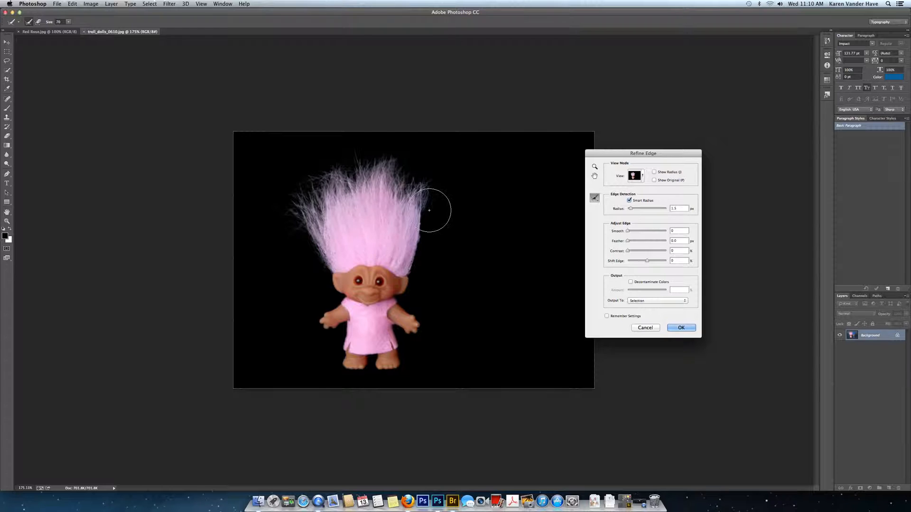
pyautogui.moveTo(429, 211); pyautogui.dragTo(422, 261)
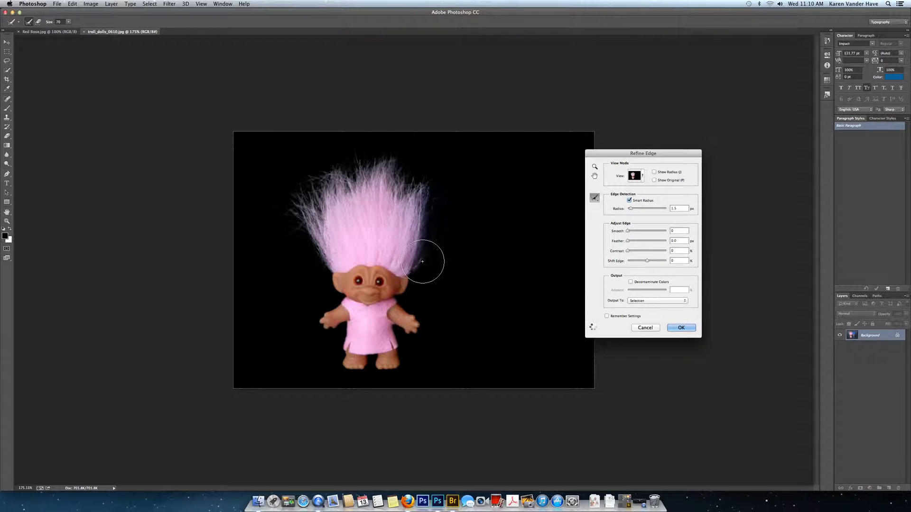
pyautogui.moveTo(382, 169)
pyautogui.mouseDown()
pyautogui.moveTo(308, 202)
pyautogui.moveTo(304, 222)
pyautogui.mouseUp()
pyautogui.moveTo(397, 188)
pyautogui.mouseDown()
pyautogui.moveTo(418, 219)
pyautogui.moveTo(422, 262)
pyautogui.mouseUp()
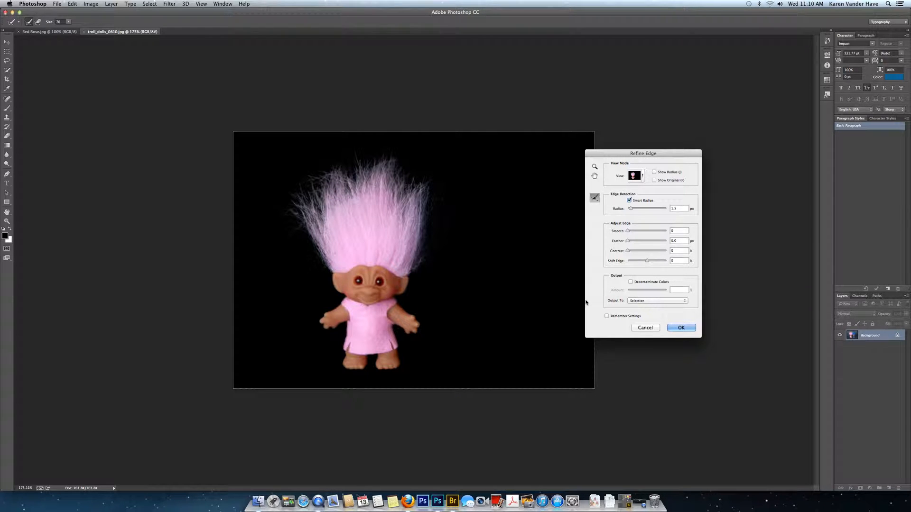
pyautogui.click(683, 327)
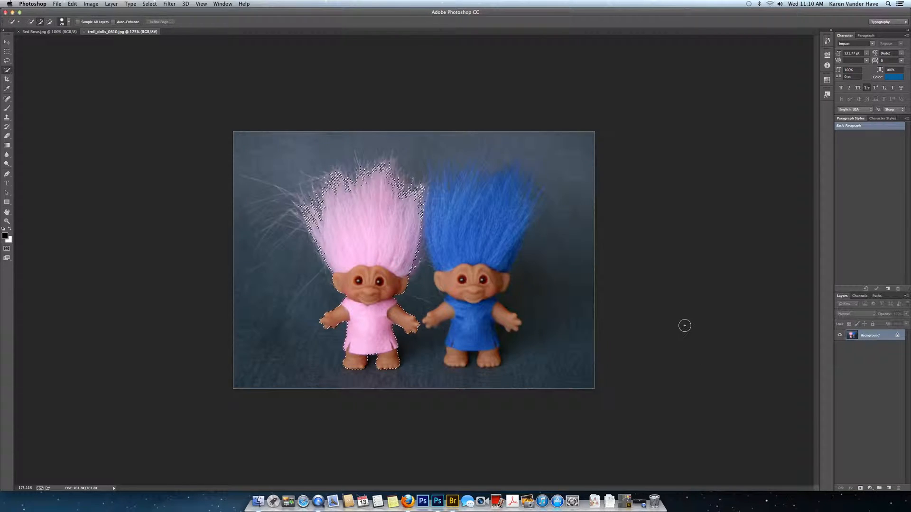
# Create a new portrait document with a white background using the U.S. Paper preset.
pyautogui.click(56, 4)
pyautogui.click(59, 11)
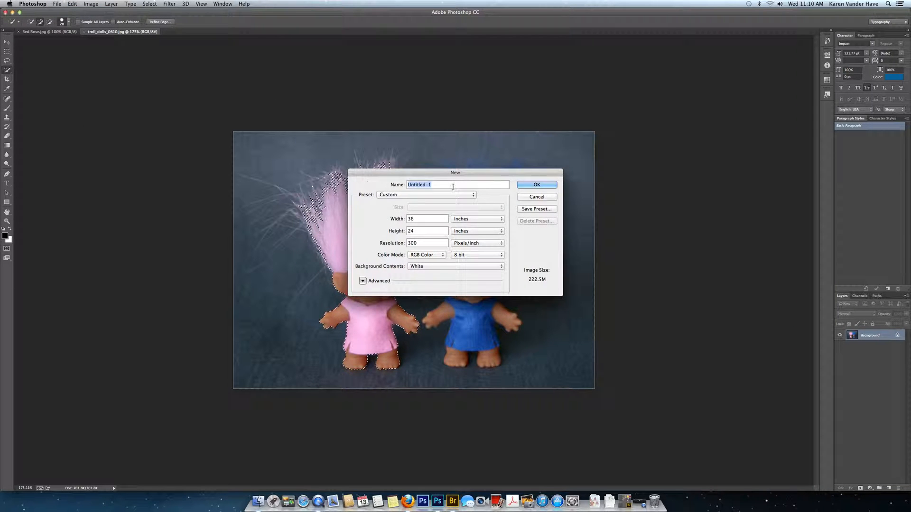
pyautogui.click(448, 196)
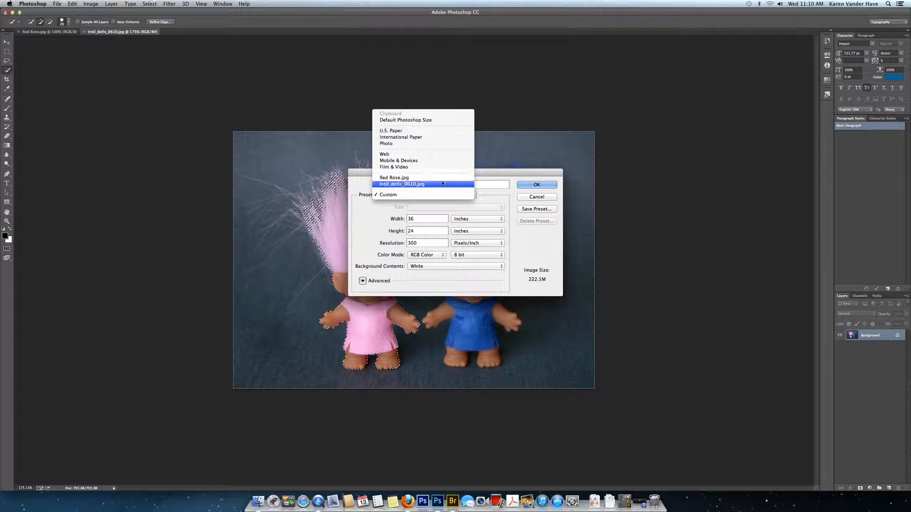
pyautogui.click(520, 184)
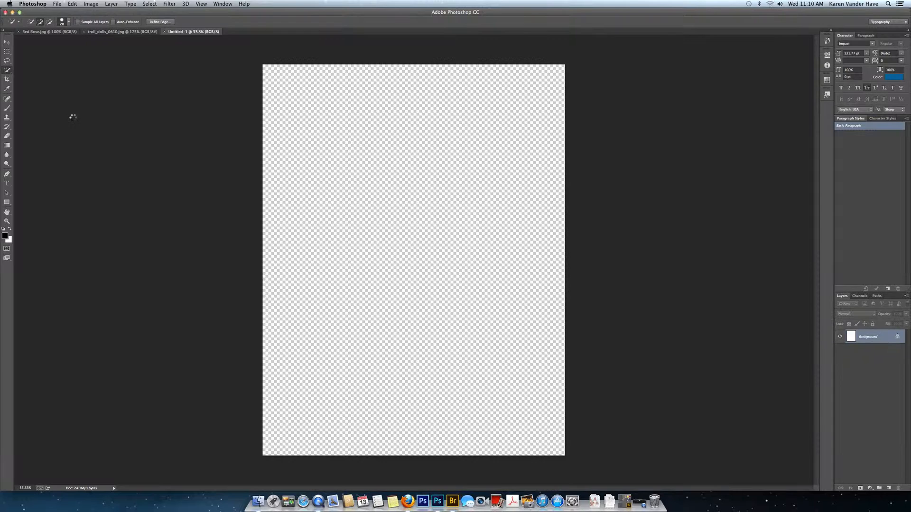
# Choose a red foreground colour and fill the blank document's background with the Paint Bucket.
pyautogui.click(10, 148)
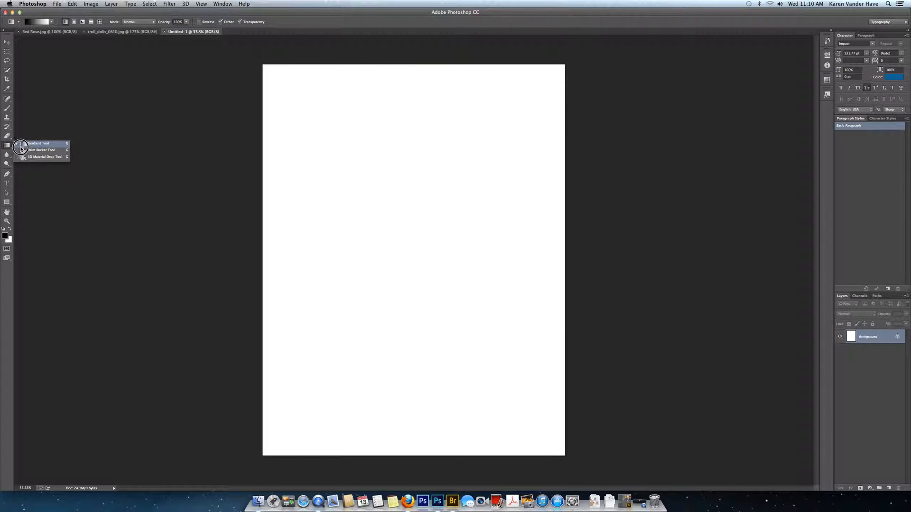
pyautogui.click(40, 150)
pyautogui.click(9, 229)
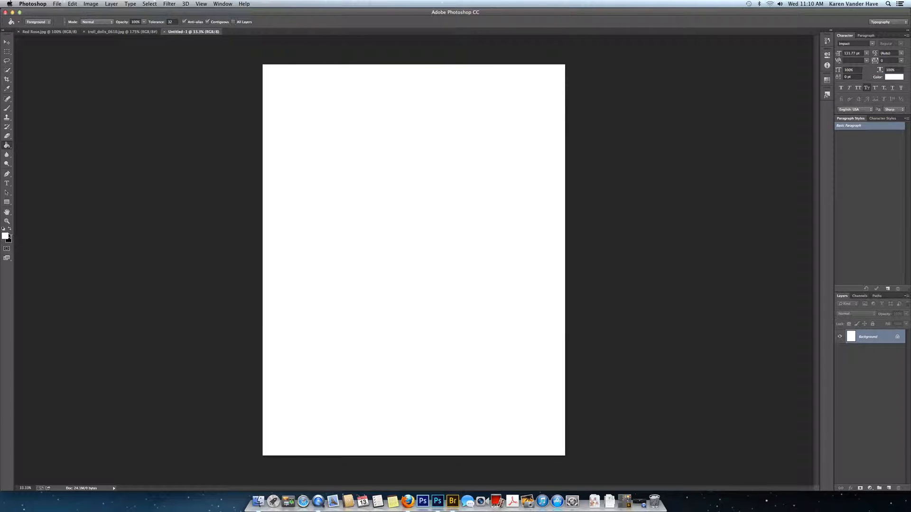
pyautogui.click(719, 201)
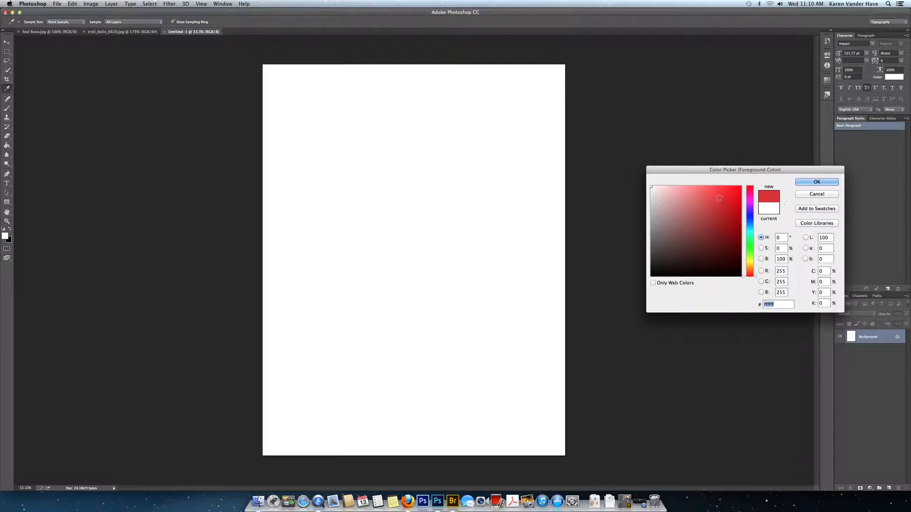
pyautogui.click(816, 182)
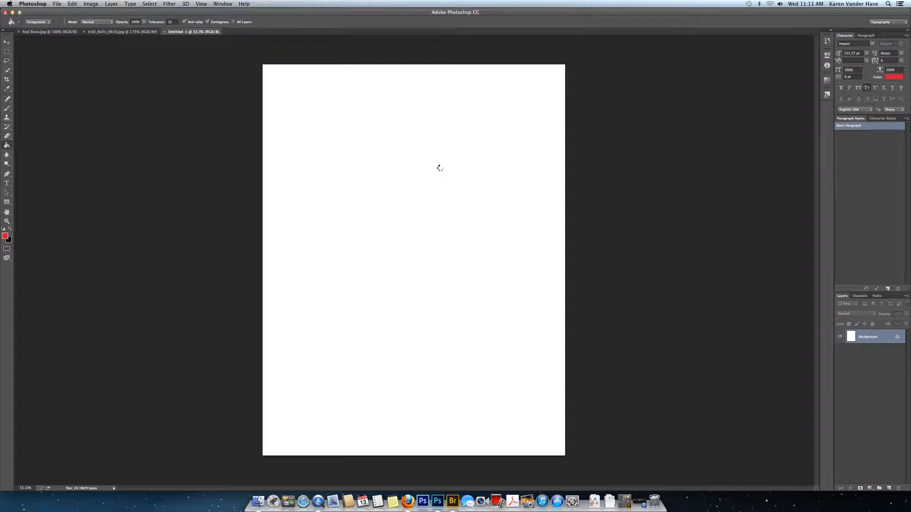
pyautogui.click(439, 167)
# Move the selected pink-haired troll from troll_dolls_0610.jpg into the red document, enlarged and positioned in the canvas's upper-left area.
pyautogui.click(131, 33)
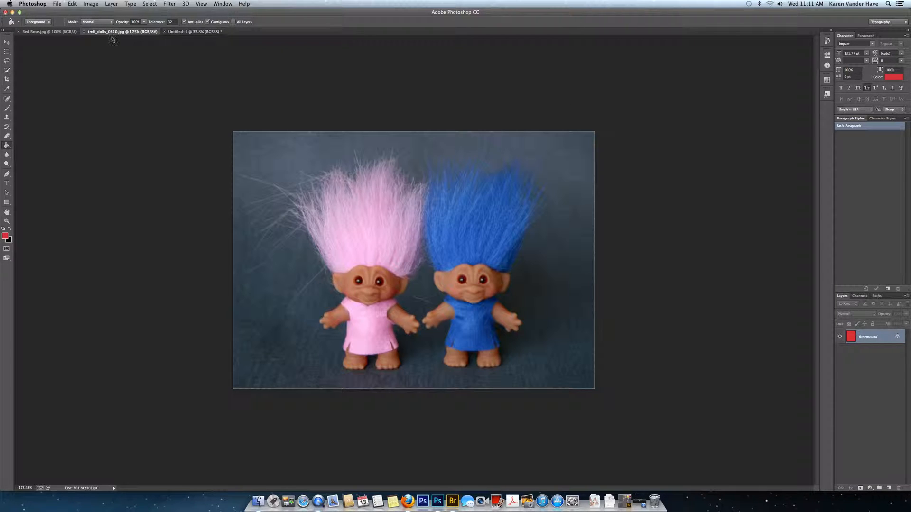
pyautogui.press('v')
pyautogui.moveTo(385, 222); pyautogui.dragTo(522, 311)
pyautogui.click(416, 190)
pyautogui.press('Return')
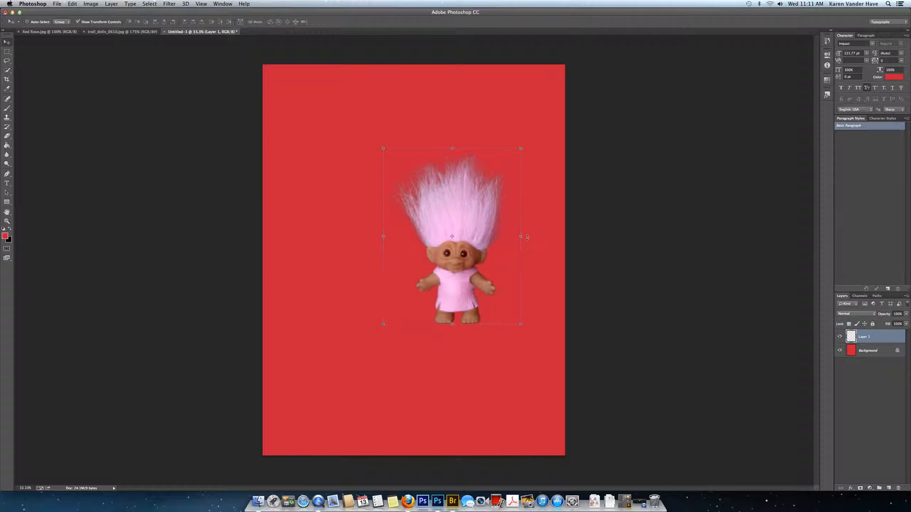
pyautogui.moveTo(407, 176); pyautogui.dragTo(382, 164)
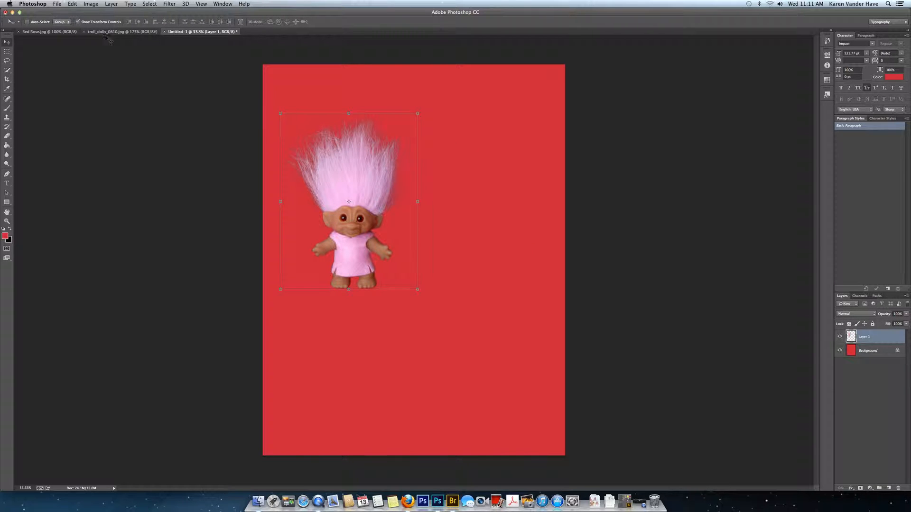
# In Red Rose.jpg, select the white background with the Magic Wand and invert the selection to the rose.
pyautogui.click(64, 31)
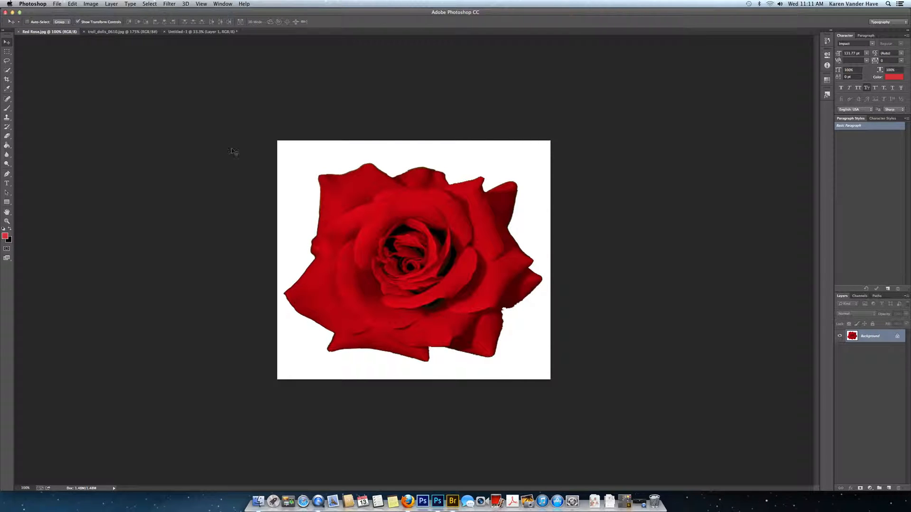
pyautogui.moveTo(7, 70); pyautogui.dragTo(23, 79)
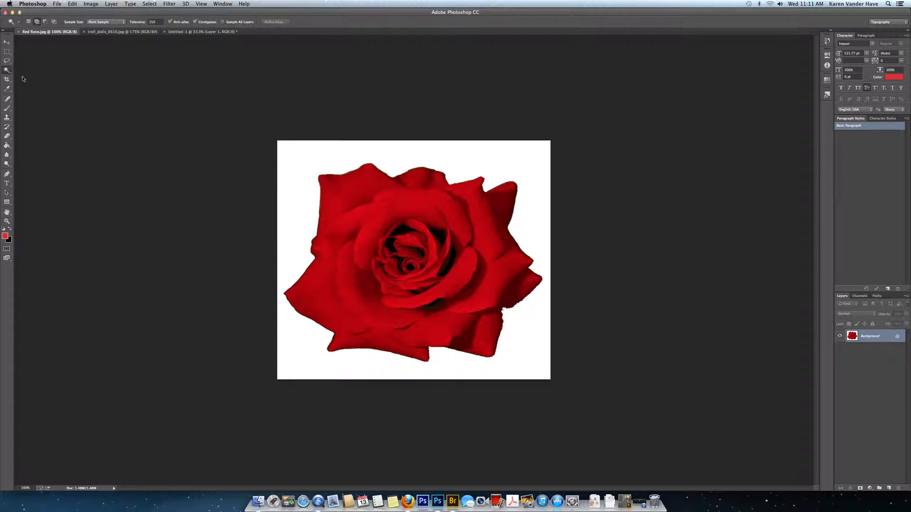
pyautogui.click(299, 156)
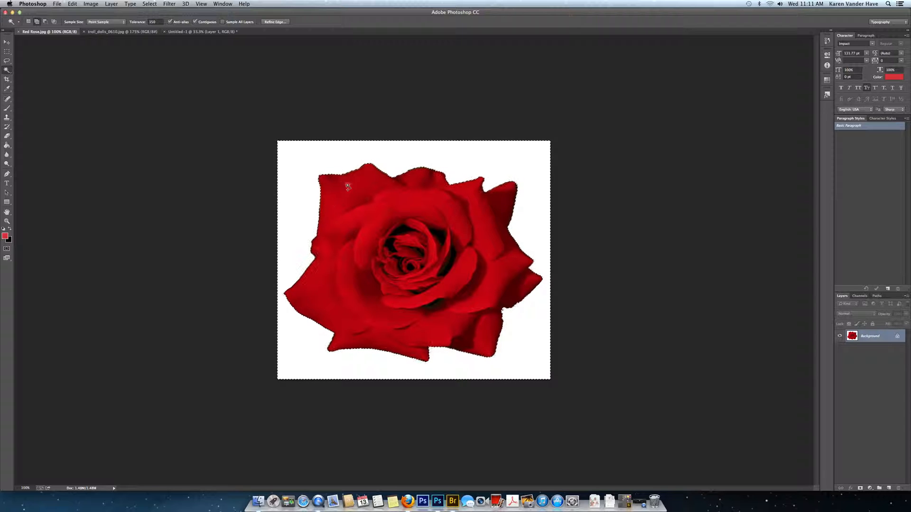
pyautogui.rightClick(315, 167)
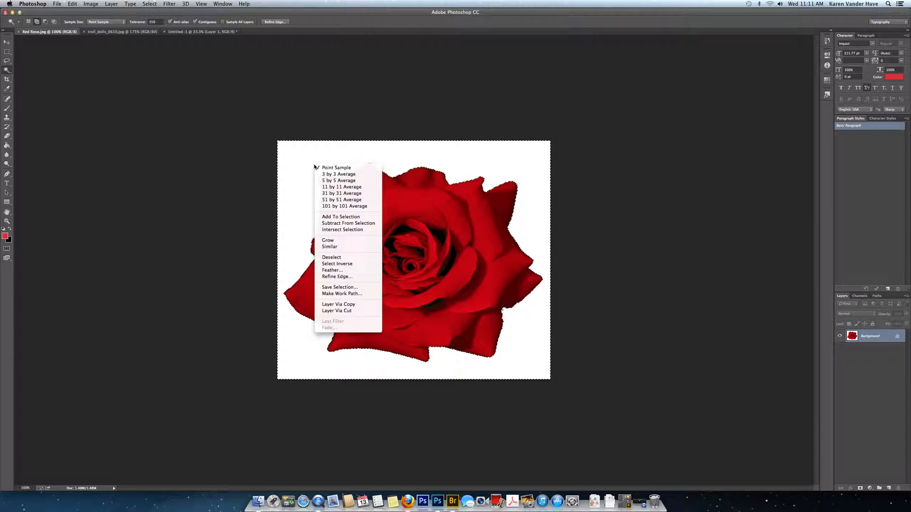
pyautogui.click(360, 265)
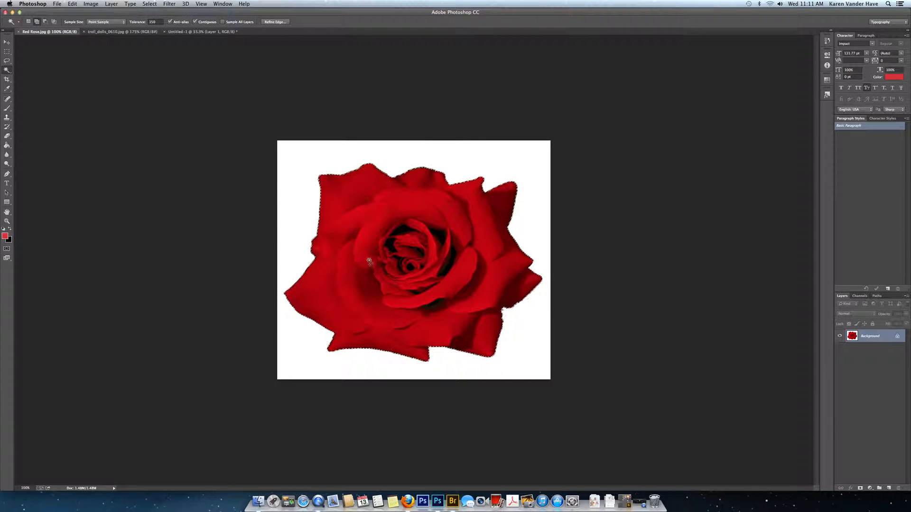
# Refine the rose selection's edge with Smart Radius, a radius of 3.1 px and the edge shifted inward.
pyautogui.click(272, 22)
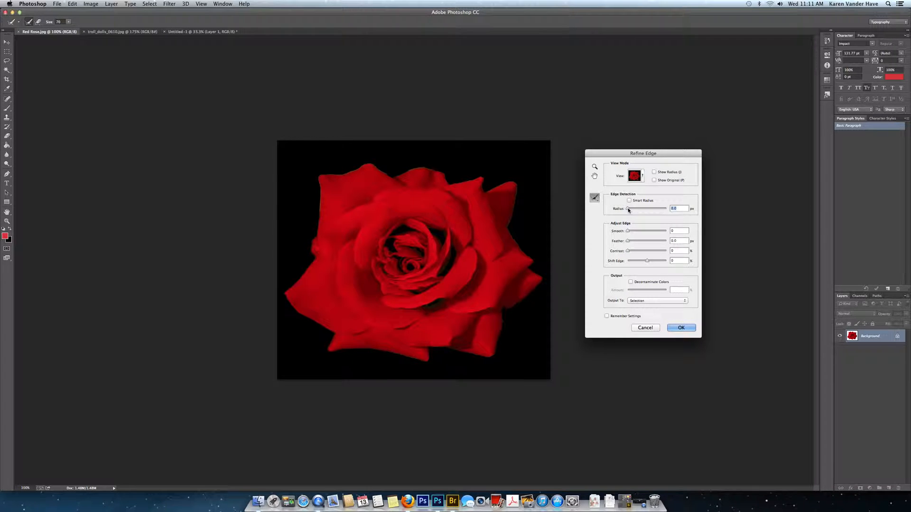
pyautogui.moveTo(627, 208); pyautogui.dragTo(631, 208)
pyautogui.click(630, 201)
pyautogui.moveTo(646, 261); pyautogui.dragTo(638, 262)
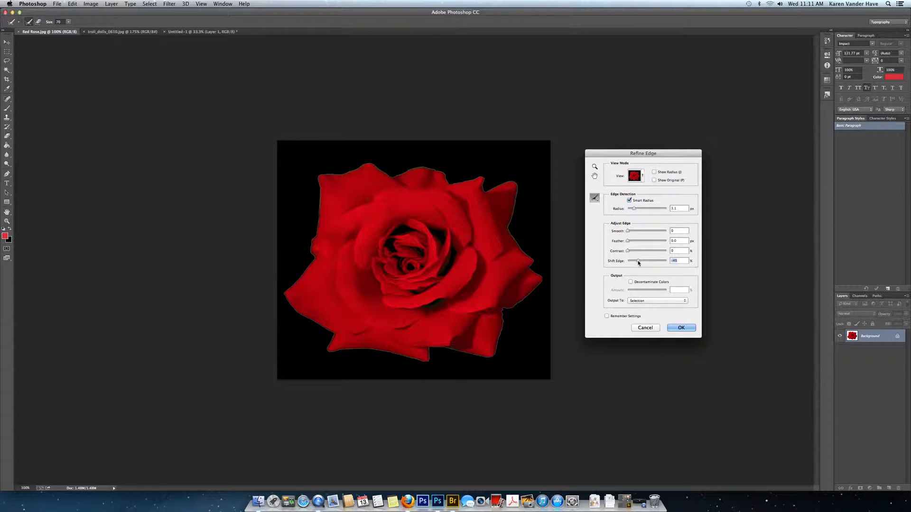
pyautogui.click(681, 328)
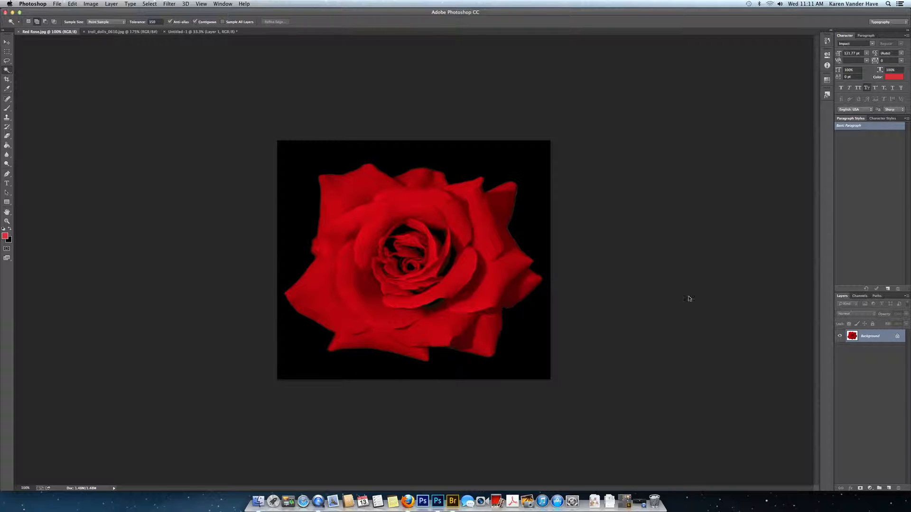
# Move the selected rose into the red document and place it to the right of the troll.
pyautogui.click(7, 42)
pyautogui.moveTo(356, 198); pyautogui.dragTo(449, 221)
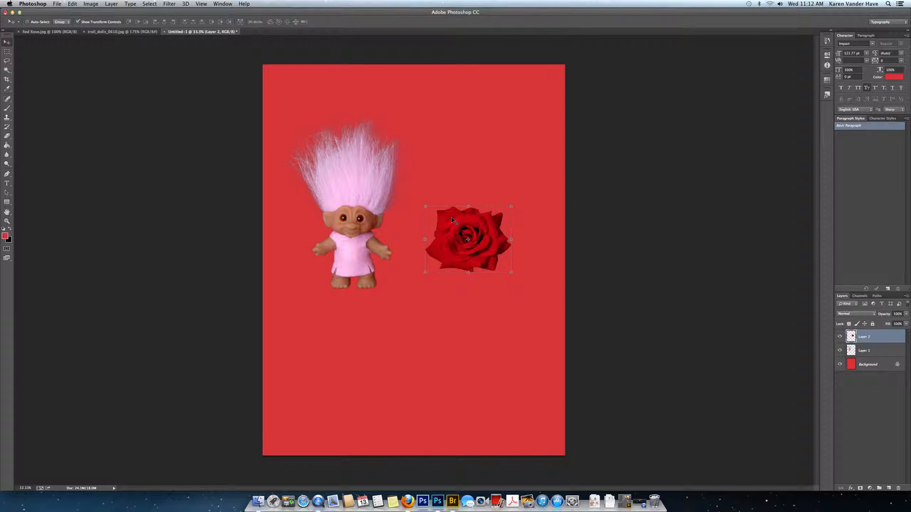